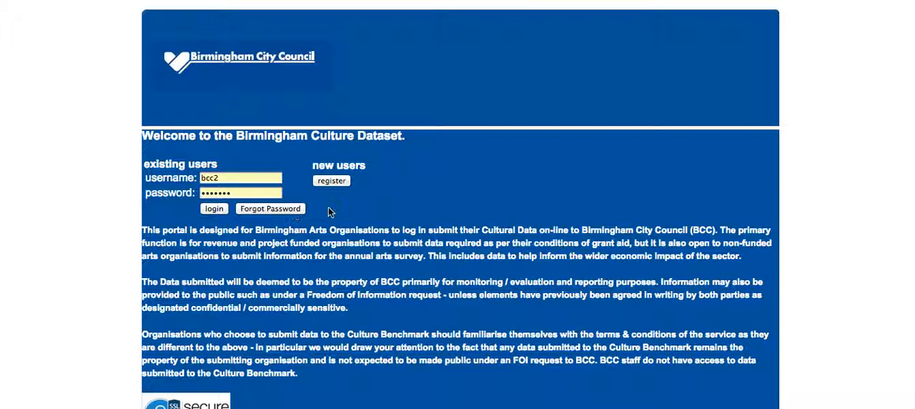
# Step: Look over the Birmingham Culture Dataset welcome page and log in with the credentials already filled in
pyautogui.scroll(-3, 366, 206)
pyautogui.scroll(-2, 367, 206)
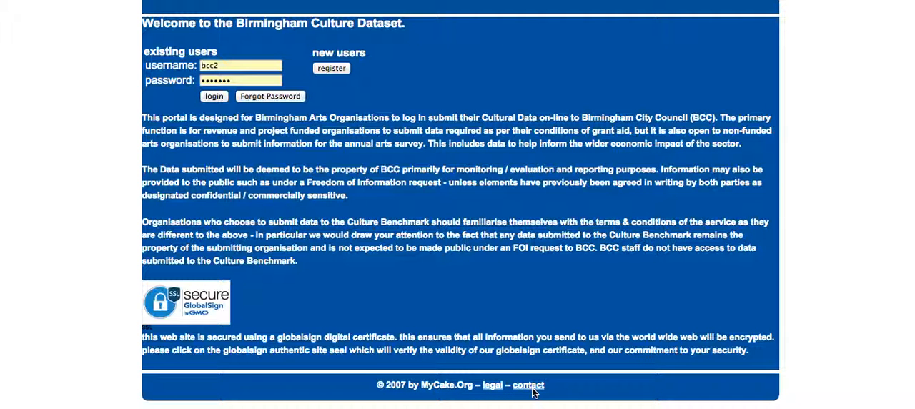
pyautogui.scroll(3, 468, 293)
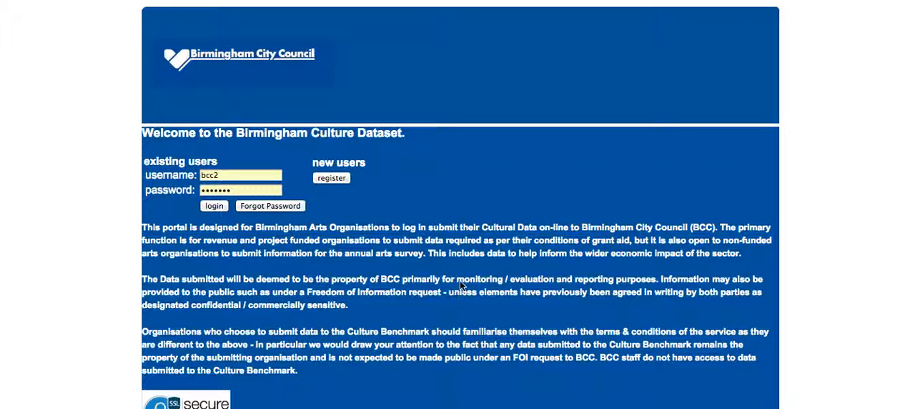
pyautogui.click(214, 206)
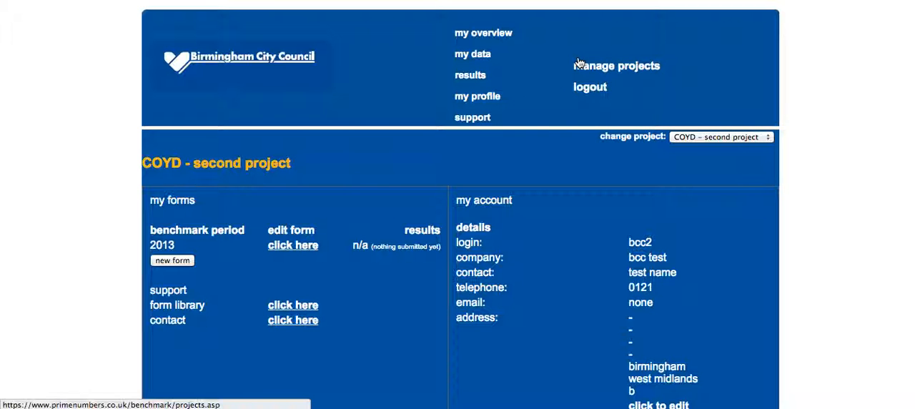
# Step: Switch to the BCC test project and open its 2014 benchmark form for editing
pyautogui.click(769, 135)
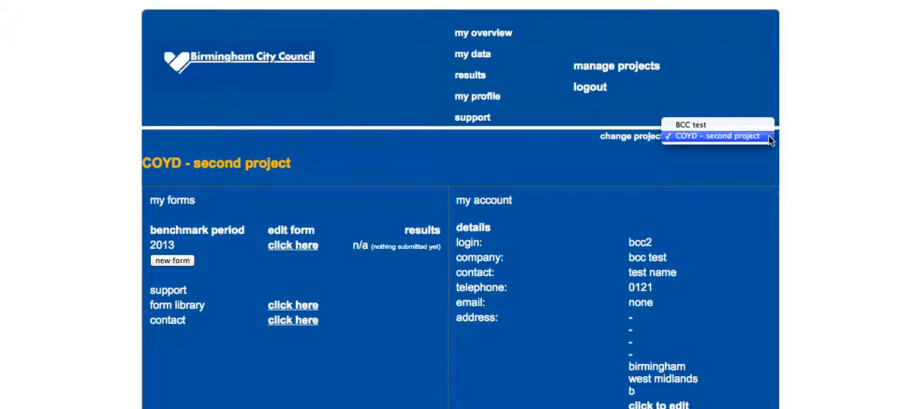
pyautogui.click(759, 126)
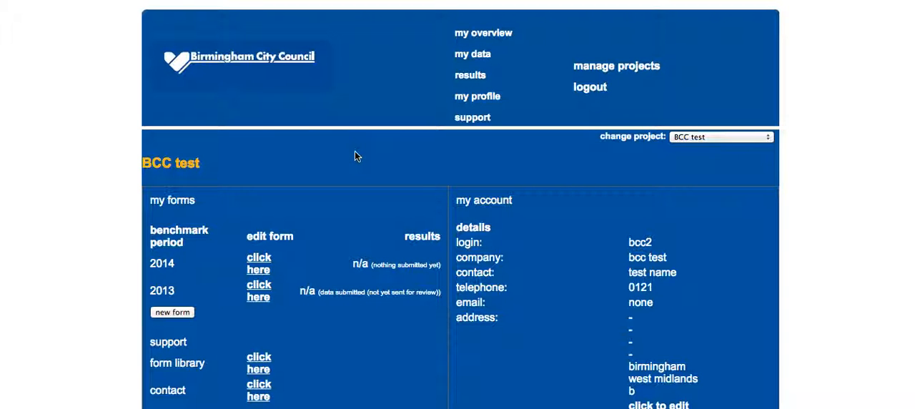
pyautogui.scroll(-2, 355, 156)
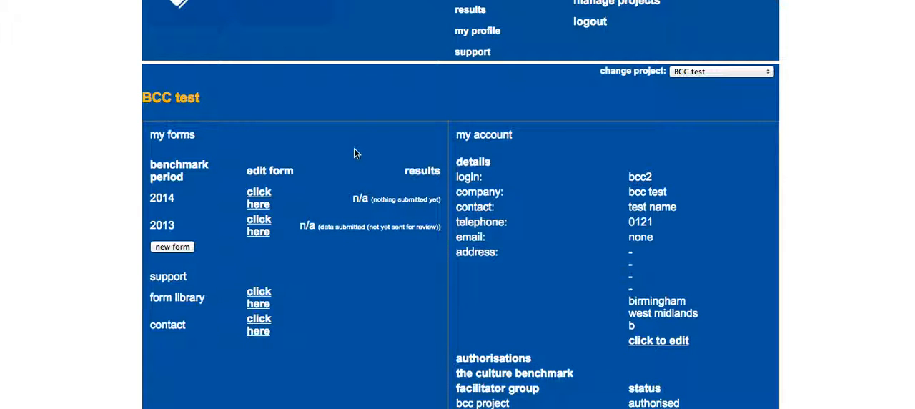
pyautogui.scroll(-2, 354, 149)
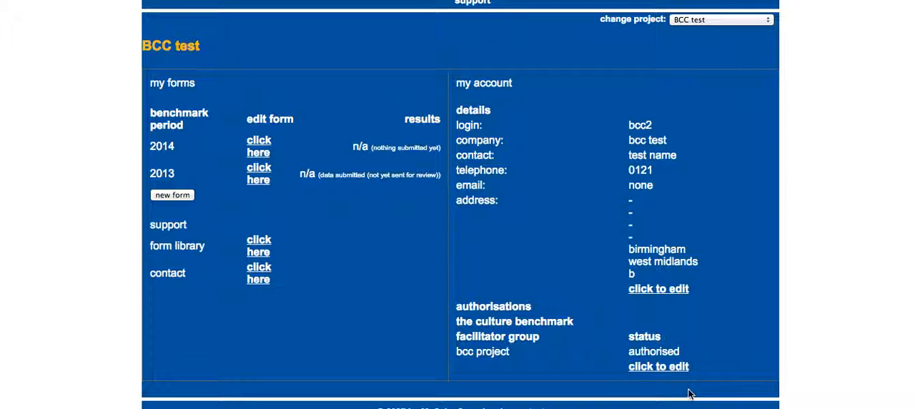
pyautogui.click(261, 147)
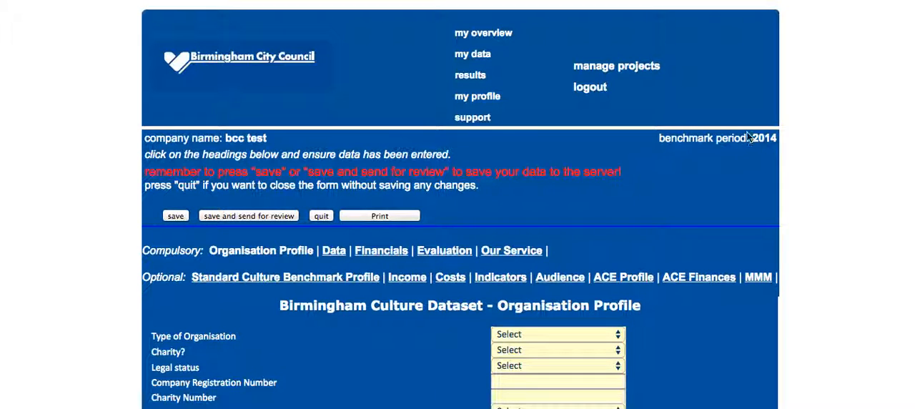
# Step: Check the available choices for organisation type and awarding grants in the Organisation Profile, and the company registration number field
pyautogui.scroll(-4, 100, 211)
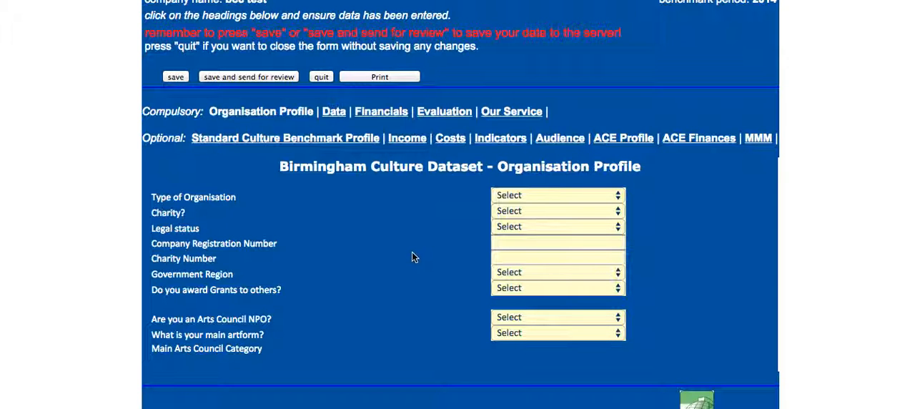
pyautogui.click(619, 197)
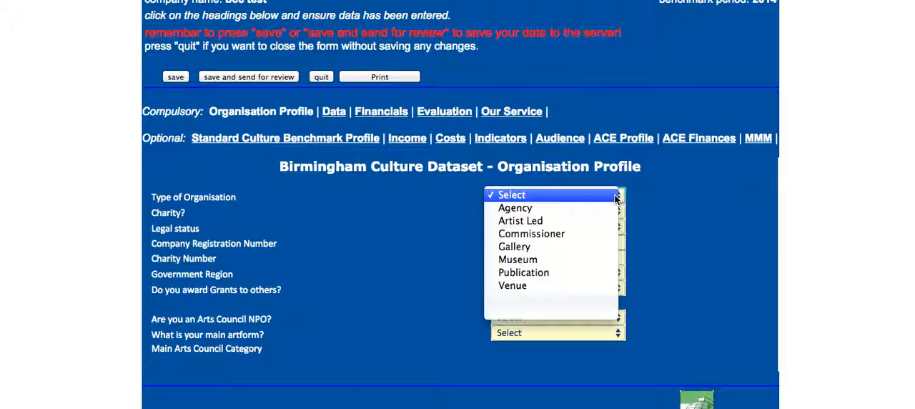
pyautogui.click(601, 199)
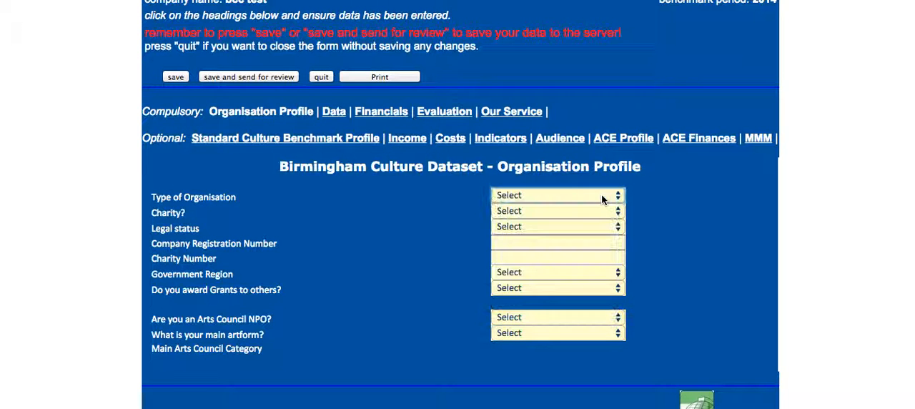
pyautogui.click(619, 287)
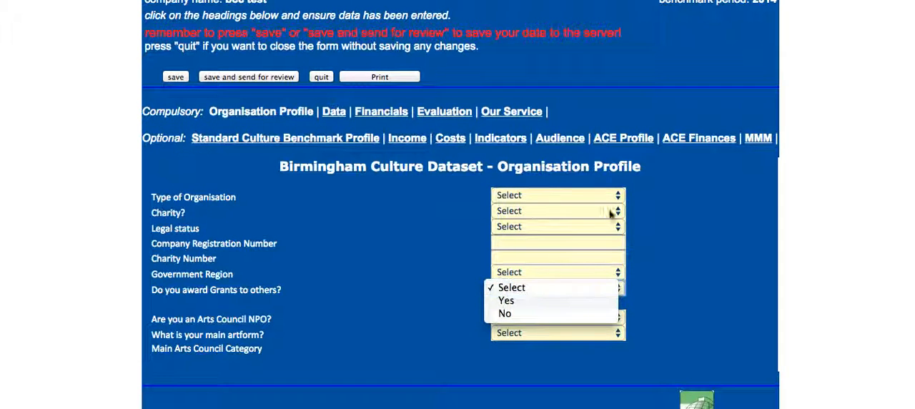
pyautogui.click(540, 244)
pyautogui.click(533, 243)
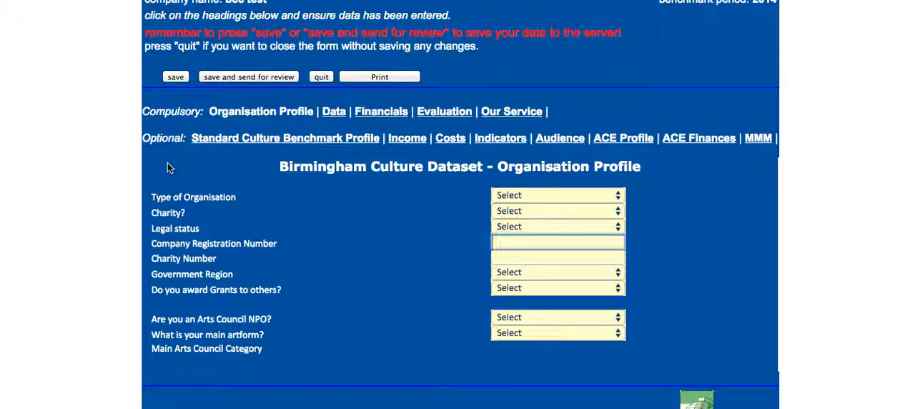
# Step: Open the form's Data section and check the Project theme choices and the help note for that field
pyautogui.click(333, 113)
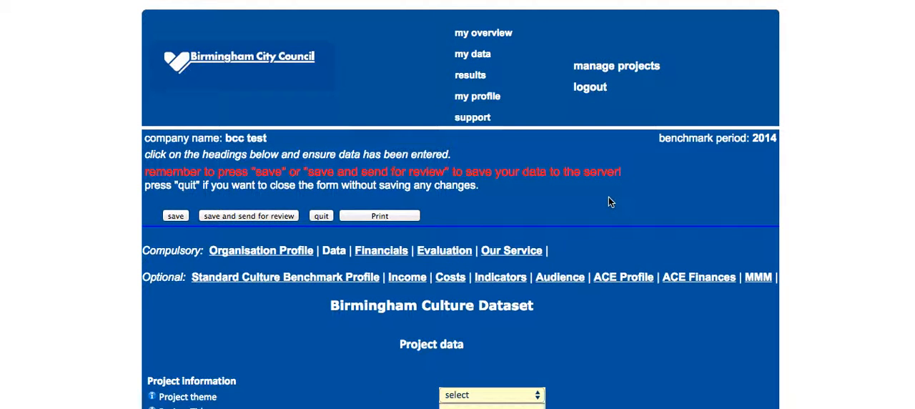
pyautogui.scroll(-5, 608, 200)
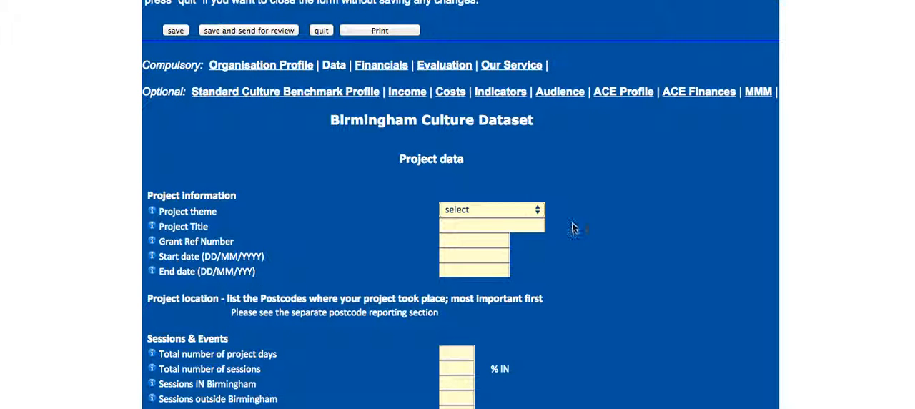
pyautogui.click(539, 209)
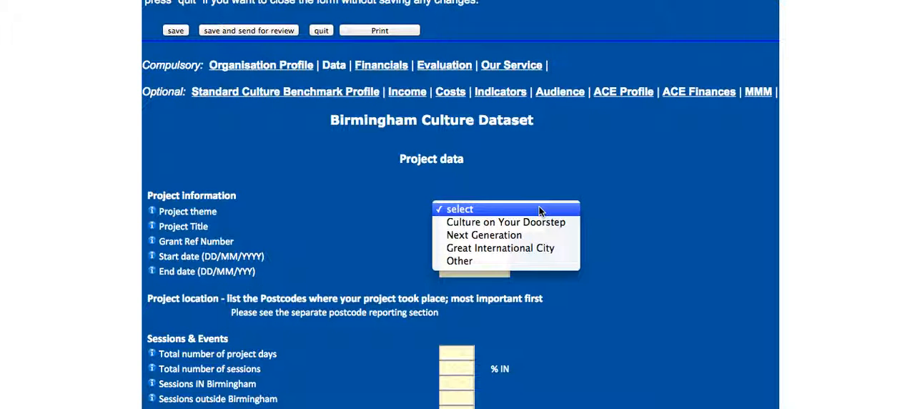
pyautogui.click(539, 209)
pyautogui.click(474, 226)
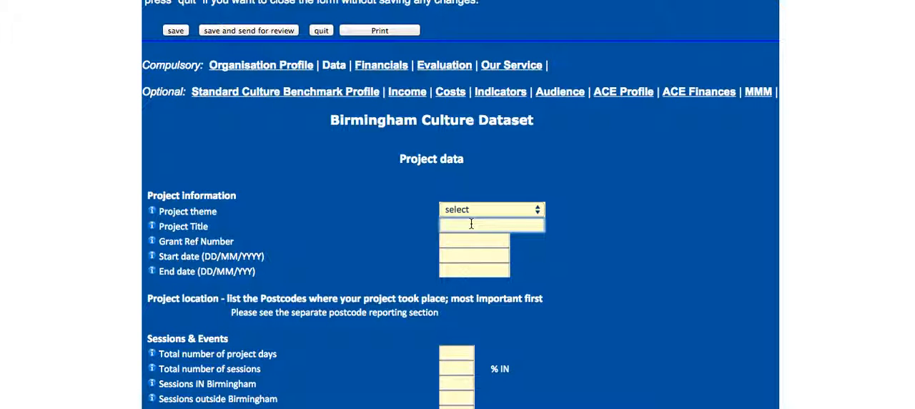
pyautogui.click(153, 213)
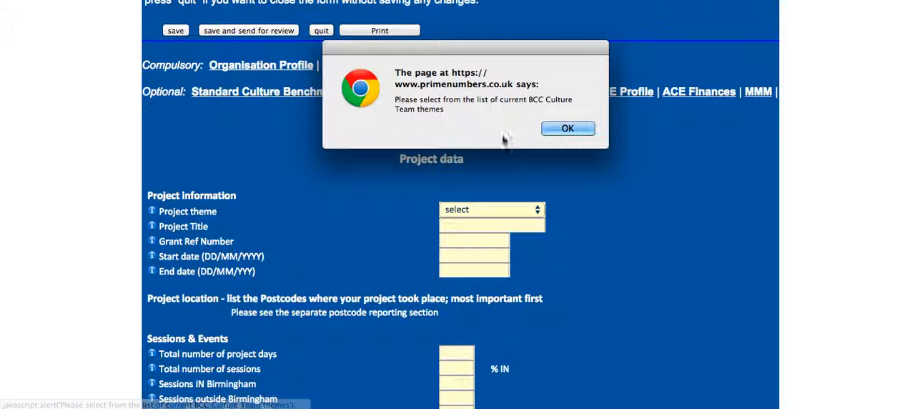
pyautogui.click(568, 128)
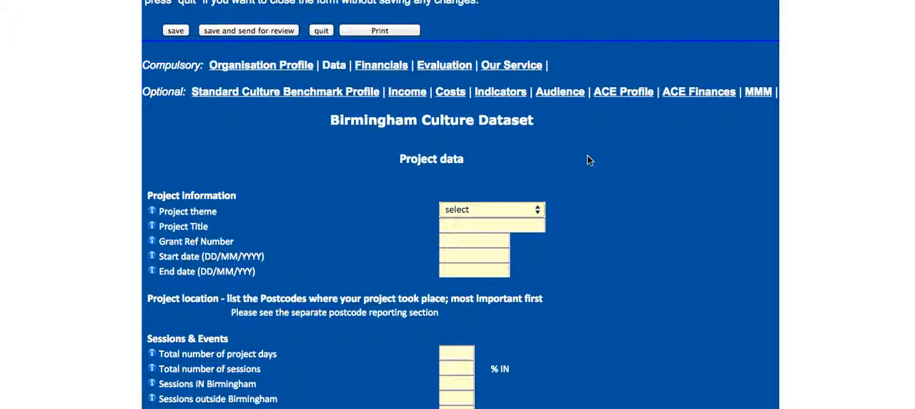
# Step: Look through the remaining Data fields, from sessions and involvement to participation, engagement and ethnic origin
pyautogui.scroll(-5, 588, 160)
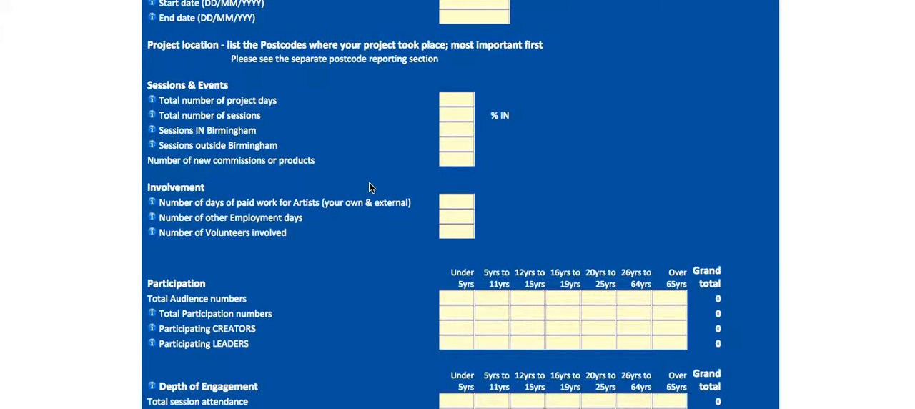
pyautogui.scroll(-3, 361, 185)
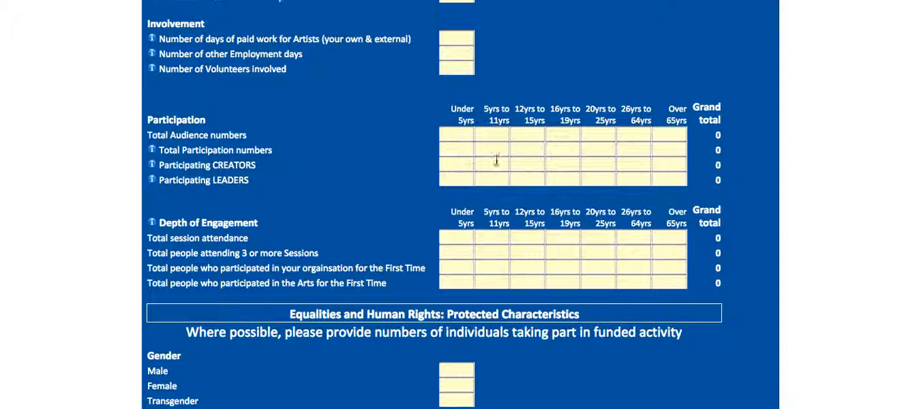
pyautogui.scroll(-8, 566, 273)
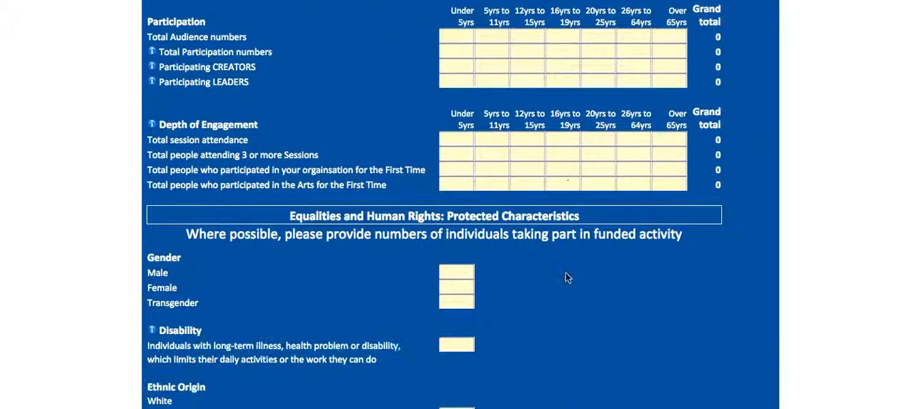
pyautogui.scroll(-4, 566, 272)
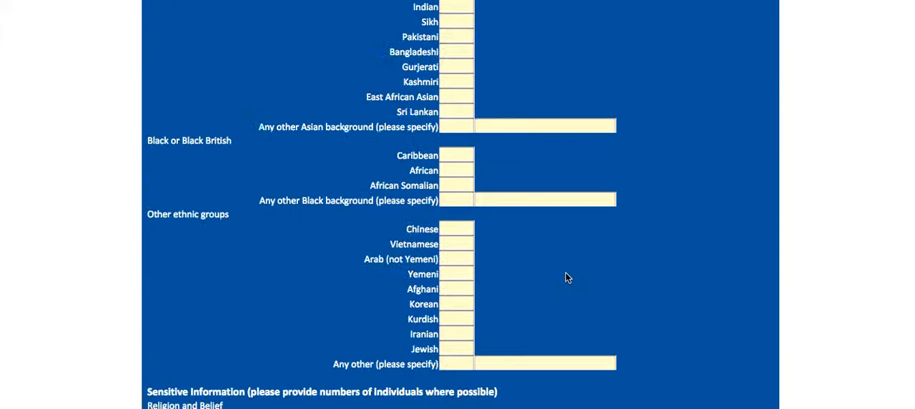
pyautogui.scroll(20, 565, 272)
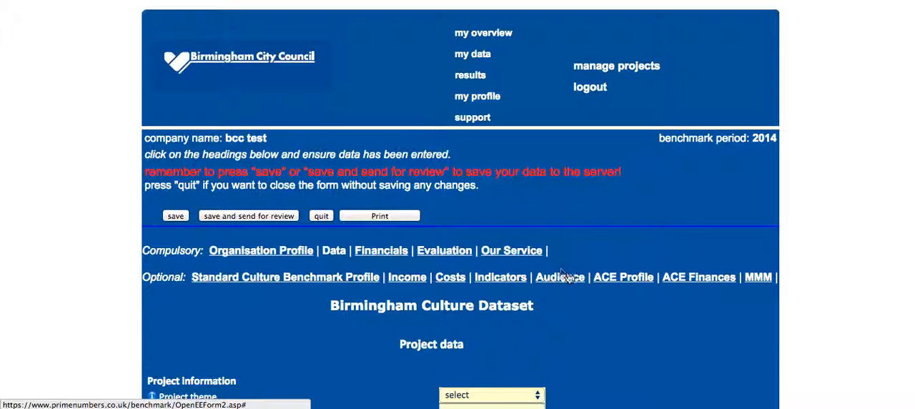
# Step: In the Financials section, enter original contributed income of 100 for Sponsorship, 50 for Donations and 50 for Own cash contribution
pyautogui.click(384, 250)
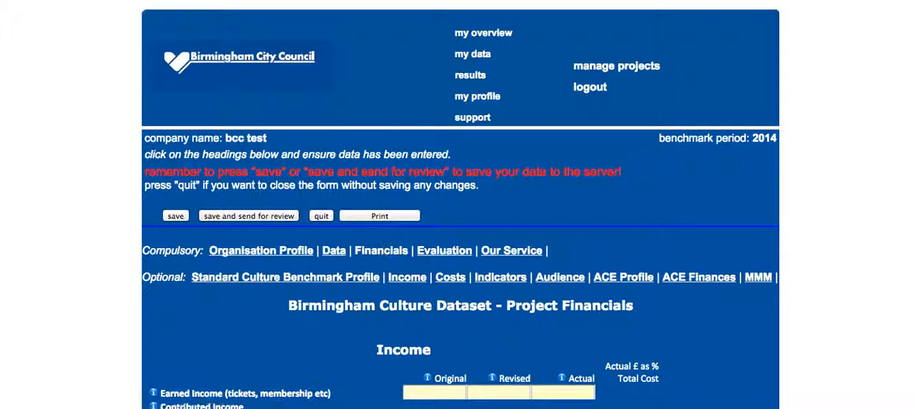
pyautogui.scroll(-3, 845, 257)
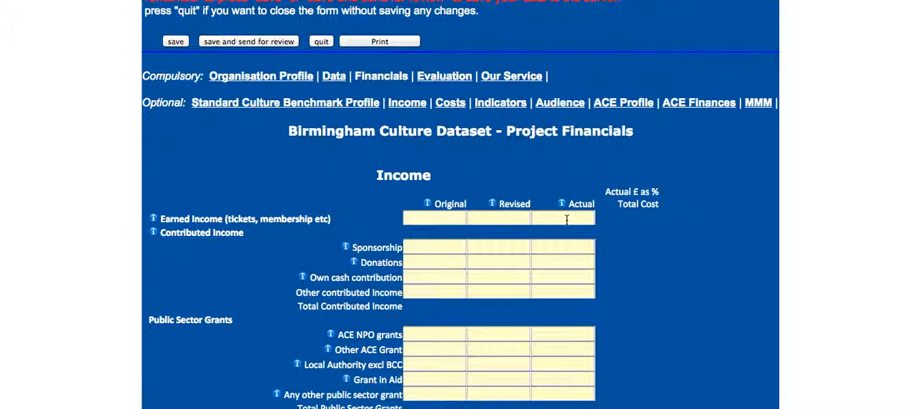
pyautogui.click(449, 246)
pyautogui.write('100')
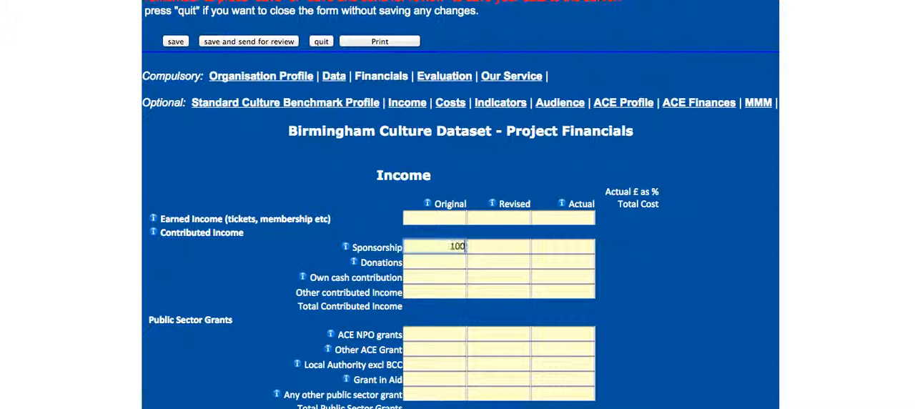
pyautogui.click(439, 261)
pyautogui.write('50')
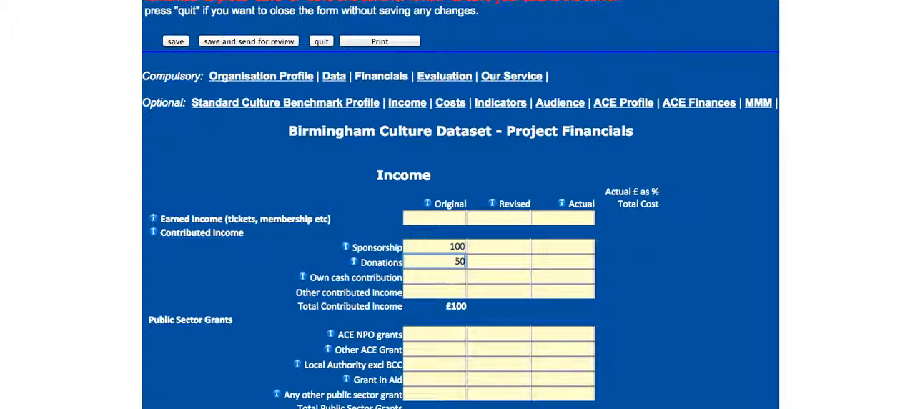
pyautogui.click(451, 277)
pyautogui.write('50')
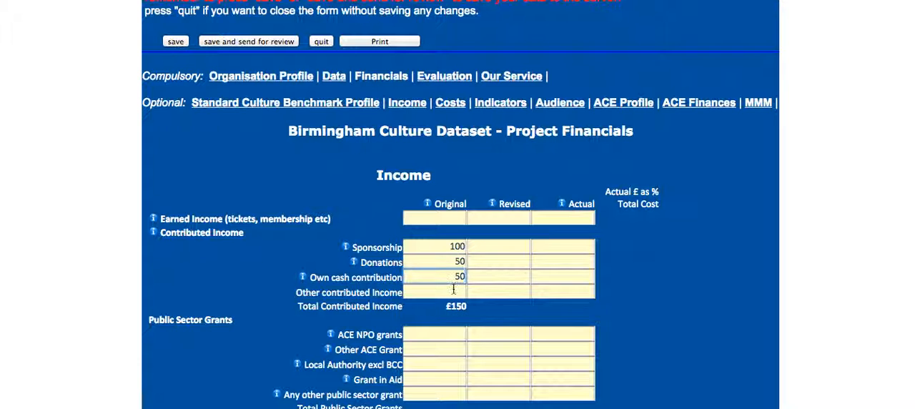
pyautogui.press('Tab')
# Step: Enter 100 as the original ACE NPO grants amount and check the income totals
pyautogui.click(454, 336)
pyautogui.write('100')
pyautogui.scroll(-4, 461, 346)
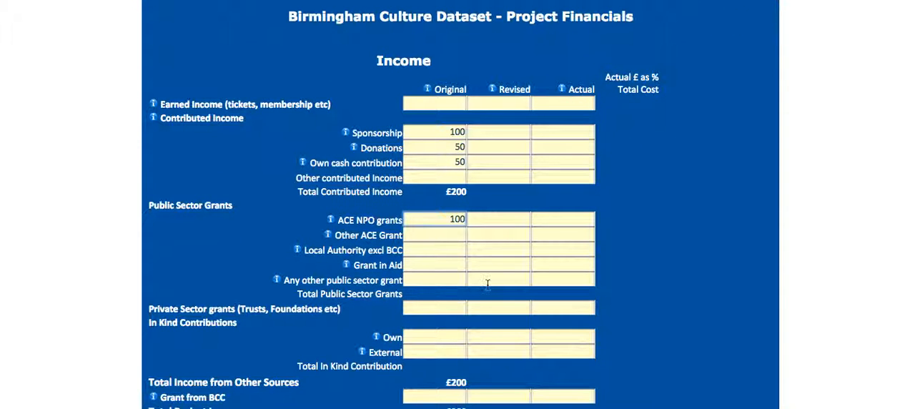
pyautogui.click(433, 280)
pyautogui.scroll(-5, 428, 310)
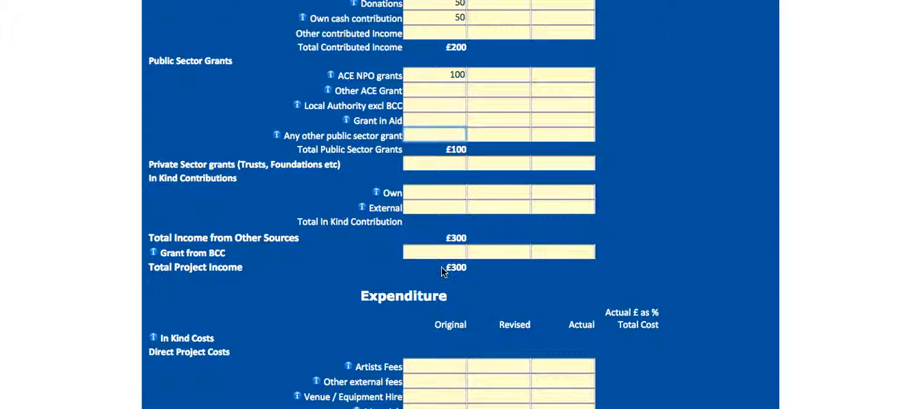
# Step: Enter 150 as the original Premises / Office costs under the expenditure's overhead costs
pyautogui.scroll(-1, 441, 267)
pyautogui.scroll(-10, 441, 267)
pyautogui.scroll(-1, 441, 266)
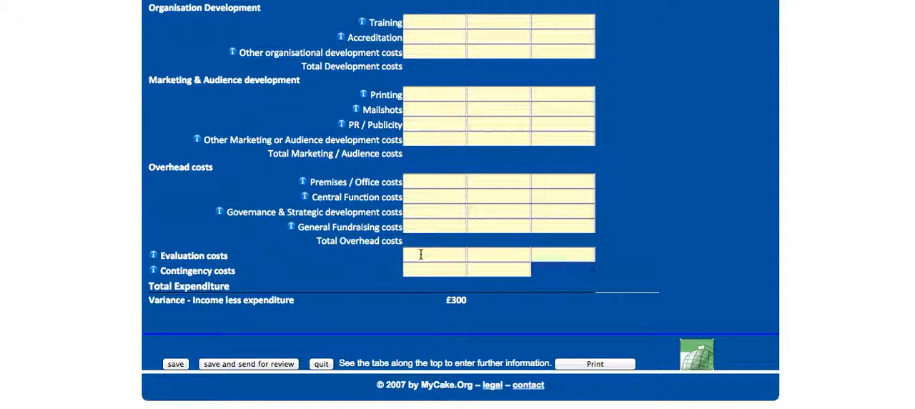
pyautogui.click(430, 184)
pyautogui.write('150')
pyautogui.click(430, 197)
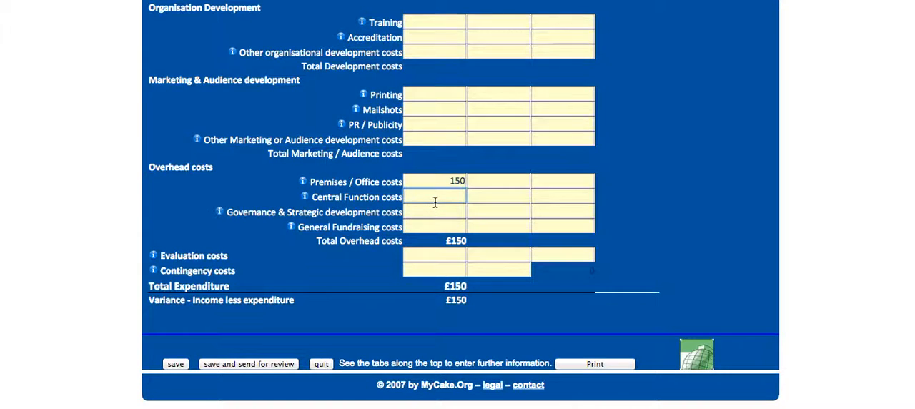
# Step: Open the form's Evaluation section and look at its participant rating and feedback method questions
pyautogui.scroll(10, 435, 202)
pyautogui.scroll(5, 435, 202)
pyautogui.scroll(-2, 435, 206)
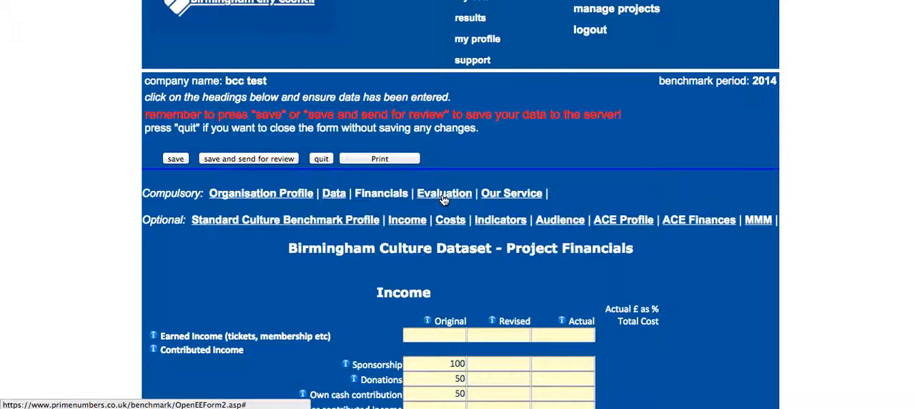
pyautogui.click(443, 195)
pyautogui.scroll(-4, 680, 203)
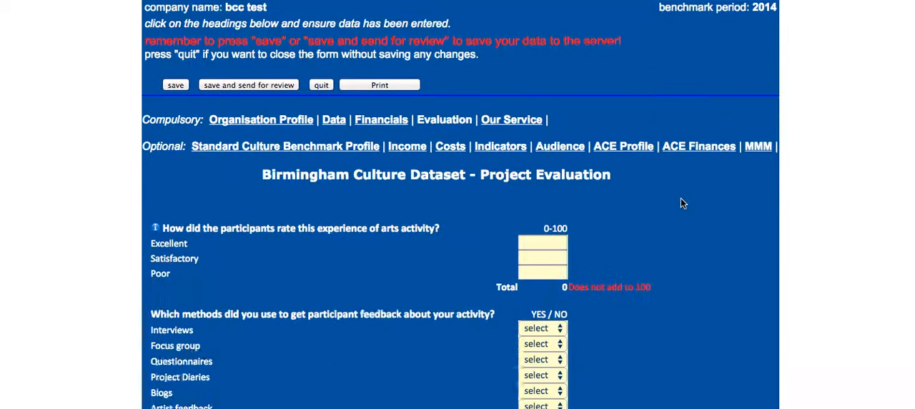
# Step: Rate the participants' experience of the arts activity as 90 Excellent and 10 Satisfactory, leaving Poor blank
pyautogui.scroll(-2, 680, 203)
pyautogui.click(533, 196)
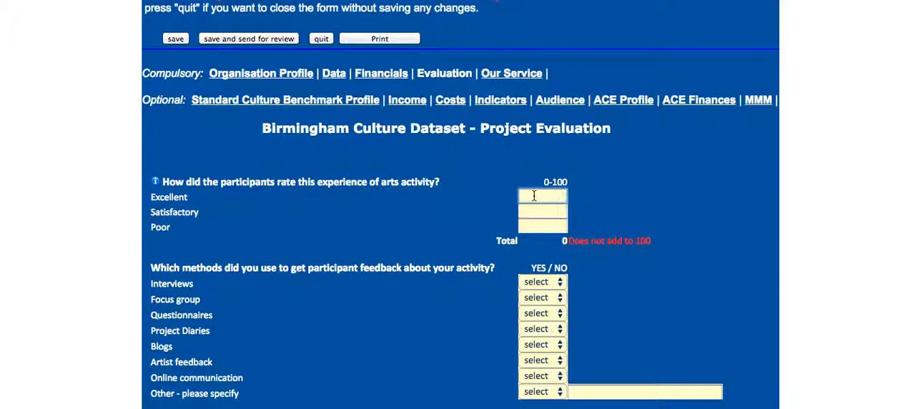
pyautogui.write('90')
pyautogui.click(541, 210)
pyautogui.write('10')
pyautogui.click(541, 227)
# Step: Look through the feedback method, sample size and media coverage questions and the guidance on calculating Advertising Value Equivalent
pyautogui.scroll(-4, 543, 246)
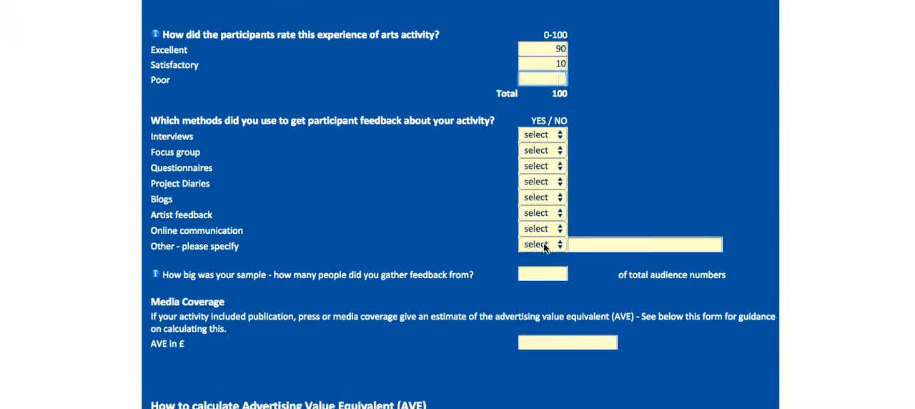
pyautogui.scroll(-5, 545, 247)
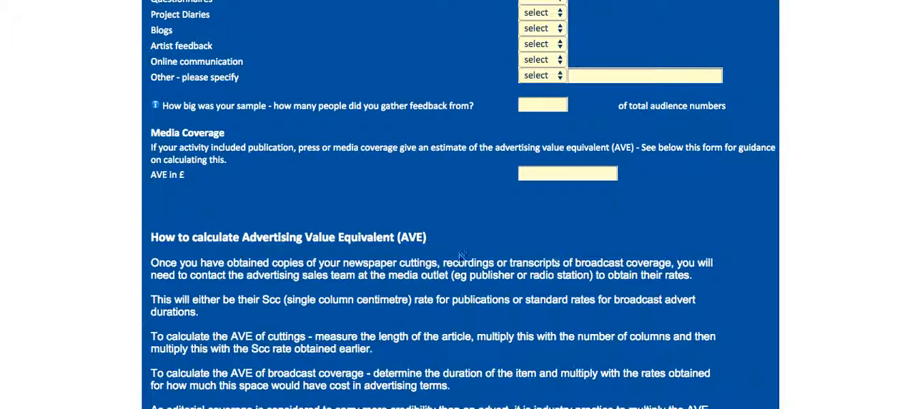
pyautogui.scroll(-3, 490, 327)
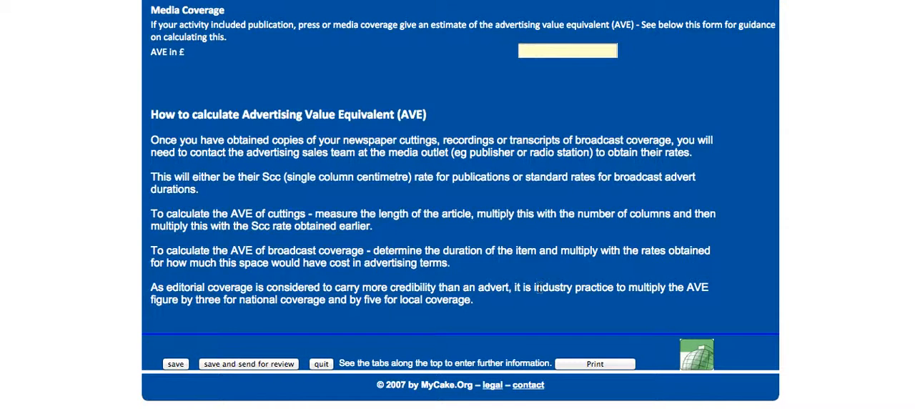
# Step: Open the form's Our Service section and examine its customer service questions, comments box, declaration and final payment checklist
pyautogui.scroll(6, 540, 286)
pyautogui.scroll(10, 539, 287)
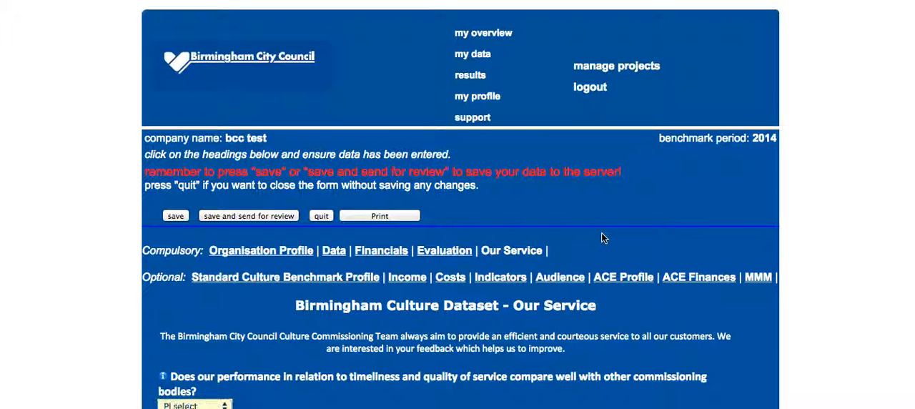
pyautogui.scroll(-4, 601, 232)
pyautogui.scroll(-1, 602, 237)
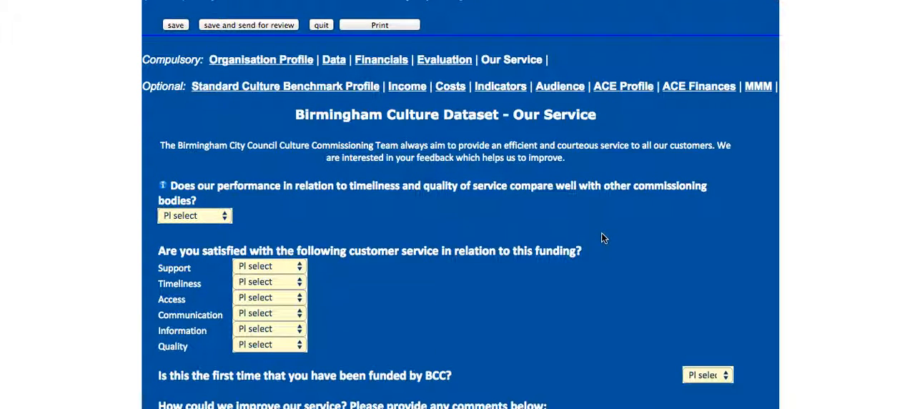
pyautogui.scroll(-2, 601, 237)
pyautogui.click(453, 368)
pyautogui.scroll(-5, 643, 257)
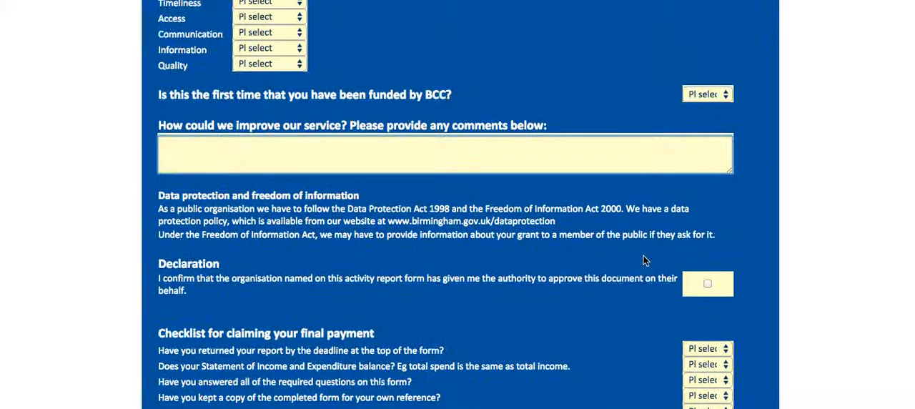
pyautogui.scroll(-2, 643, 255)
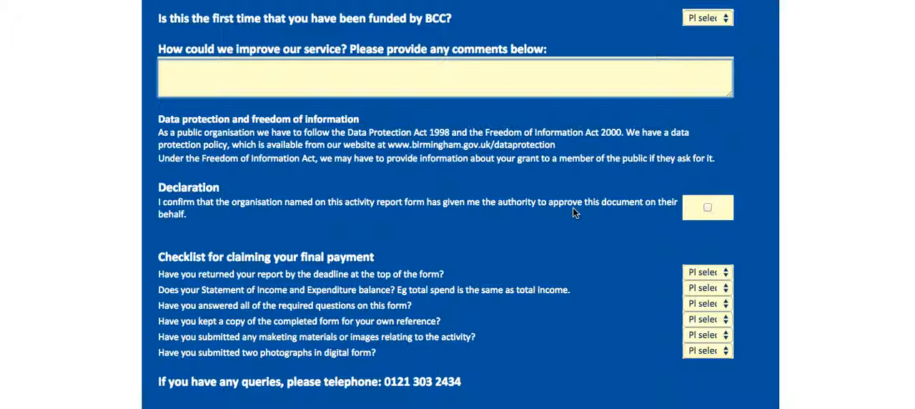
pyautogui.scroll(-2, 572, 207)
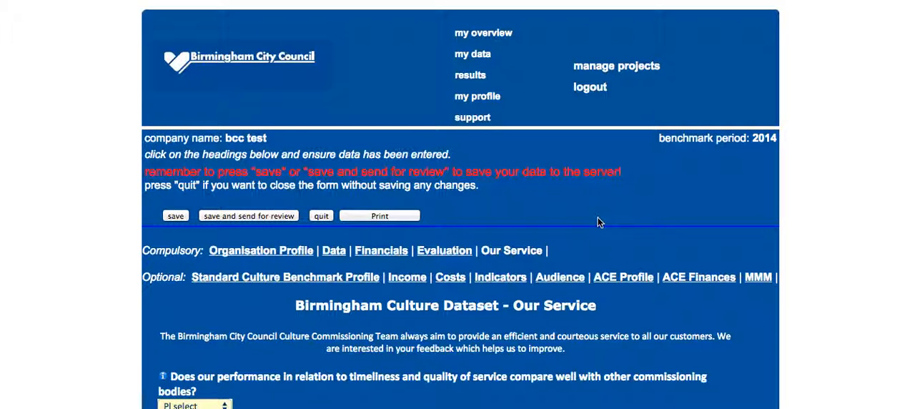
# Step: Leave the form for the account overview, open the project management list and view the name editor for COYD - second project
pyautogui.click(492, 38)
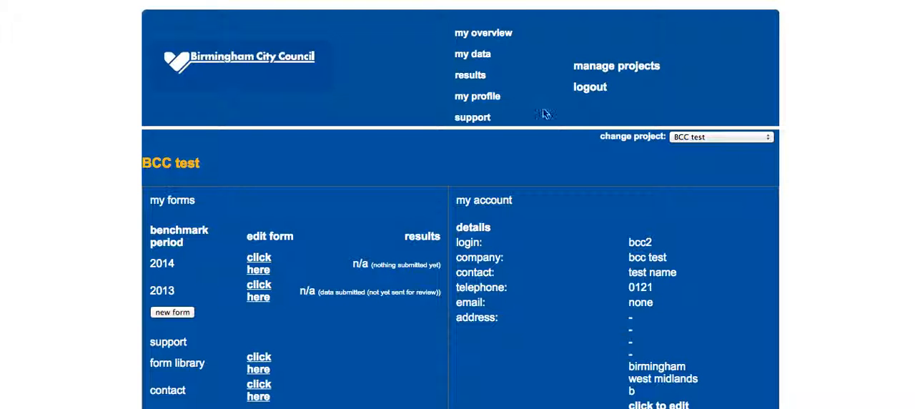
pyautogui.click(611, 66)
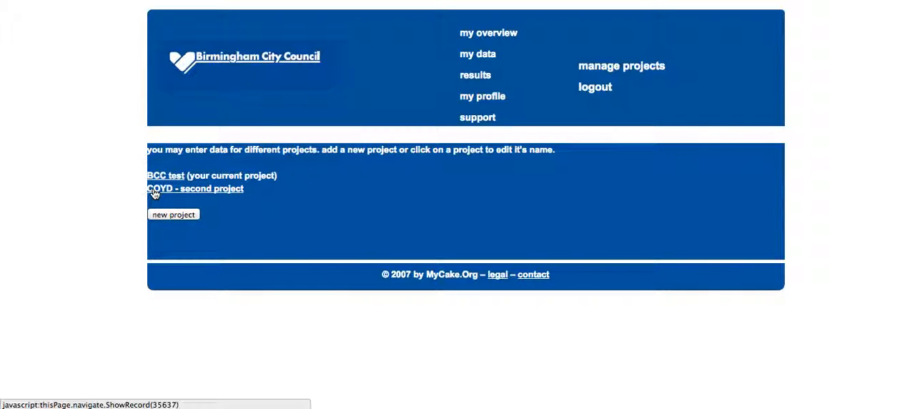
pyautogui.click(219, 190)
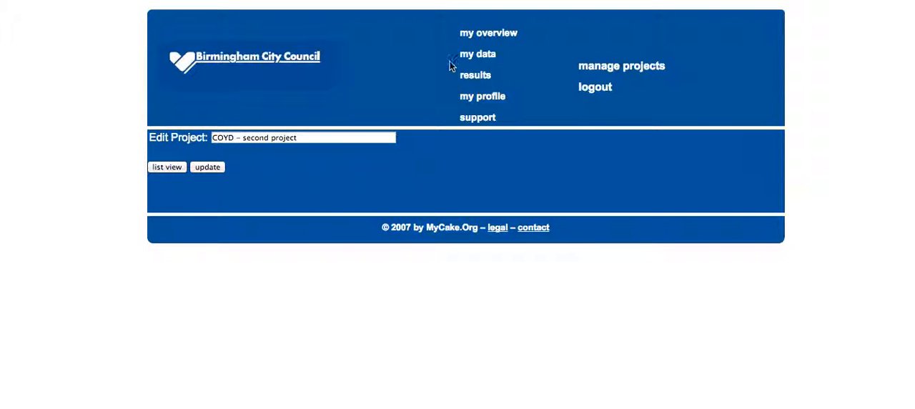
# Step: Return to the account overview and change the current project to COYD - second project
pyautogui.click(482, 35)
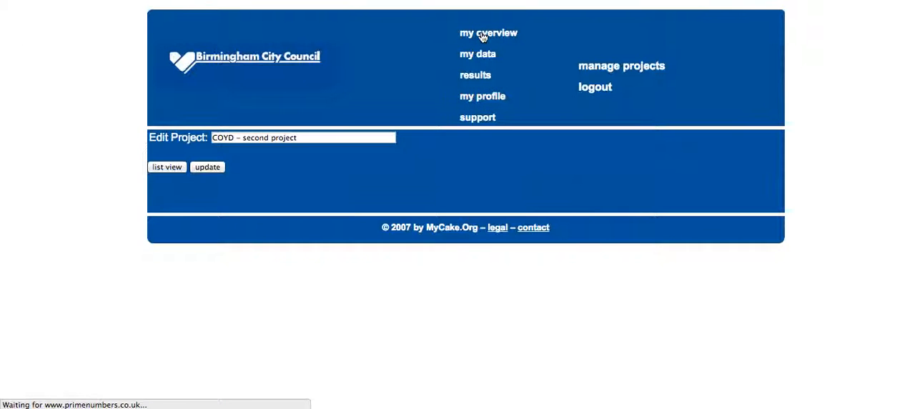
pyautogui.click(768, 137)
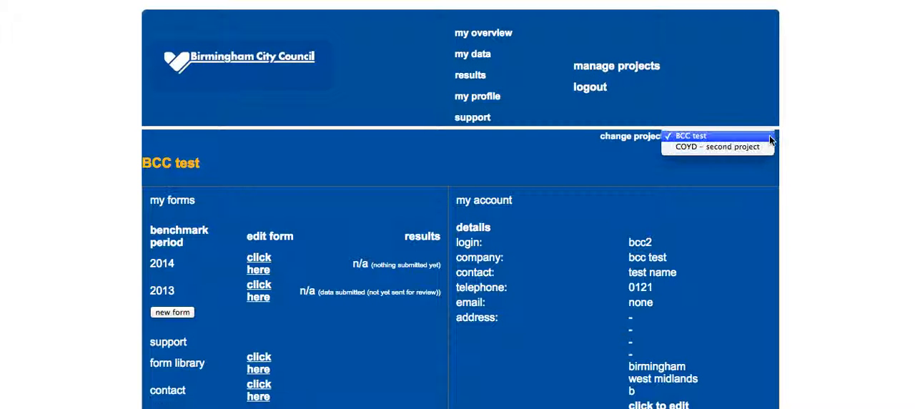
pyautogui.click(764, 146)
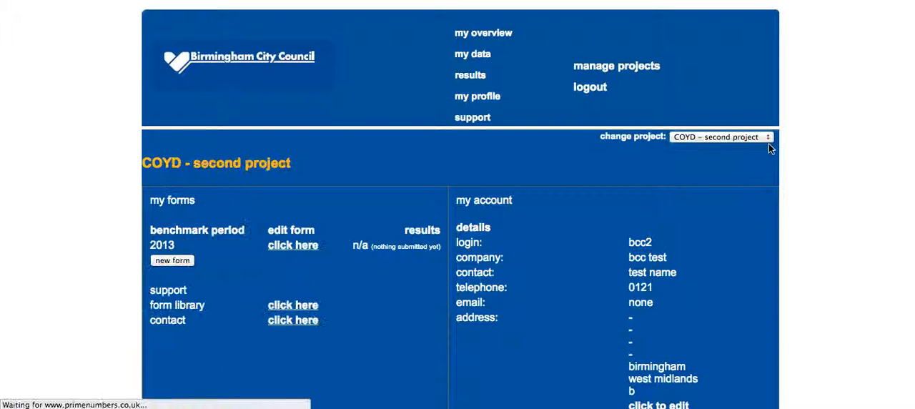